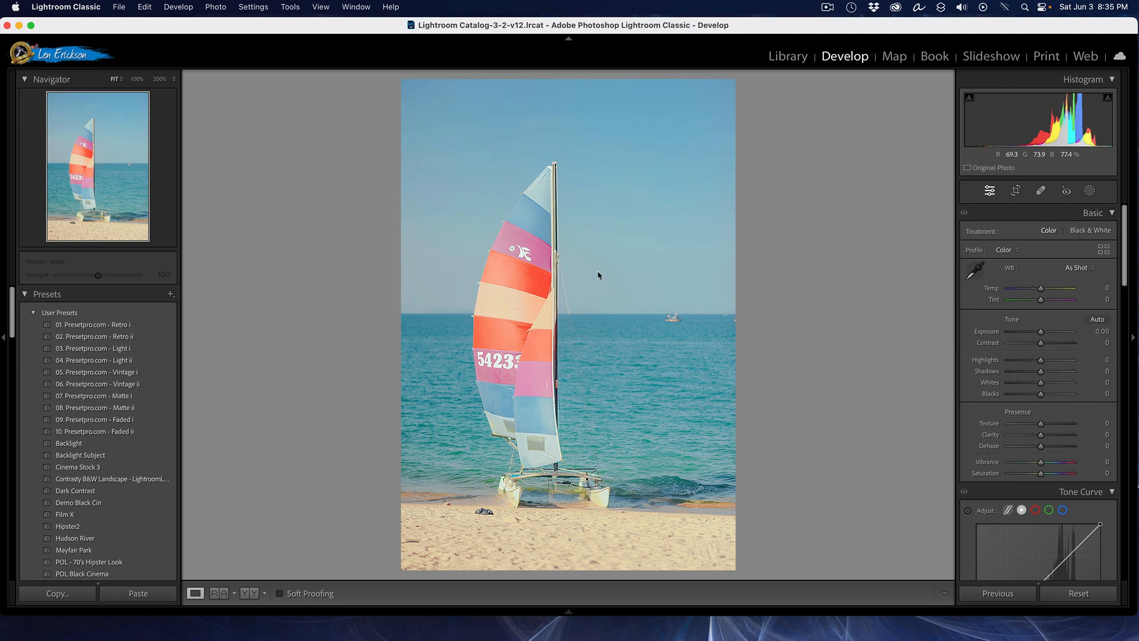
# - Create a Select Subject mask on the catamaran and check its coverage by toggling the overlay
pyautogui.click(1090, 191)
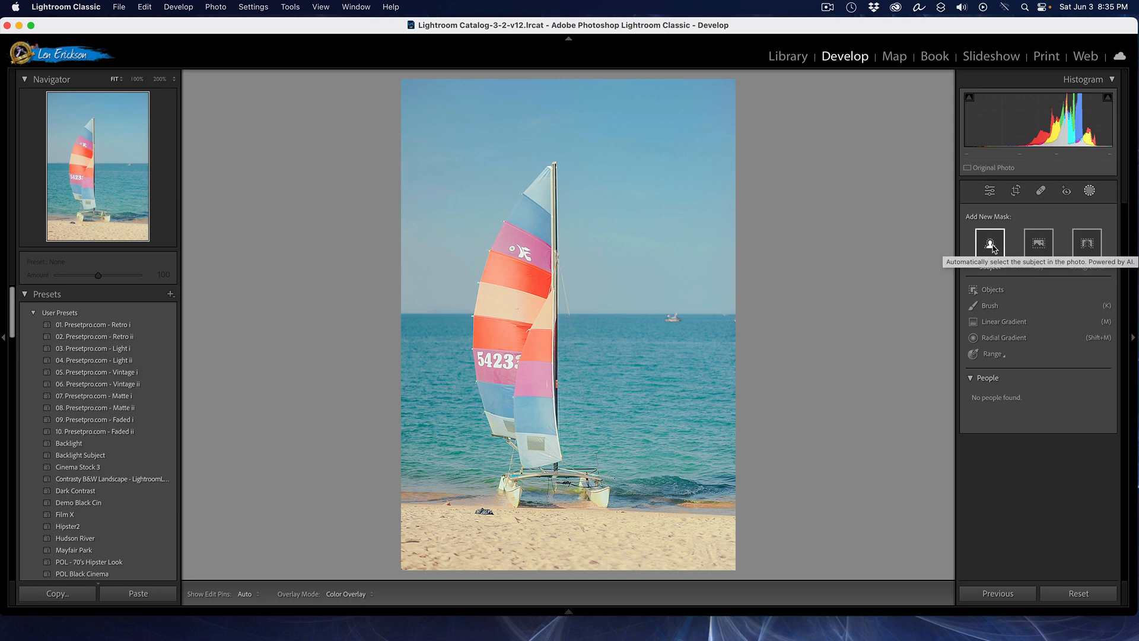
pyautogui.click(990, 243)
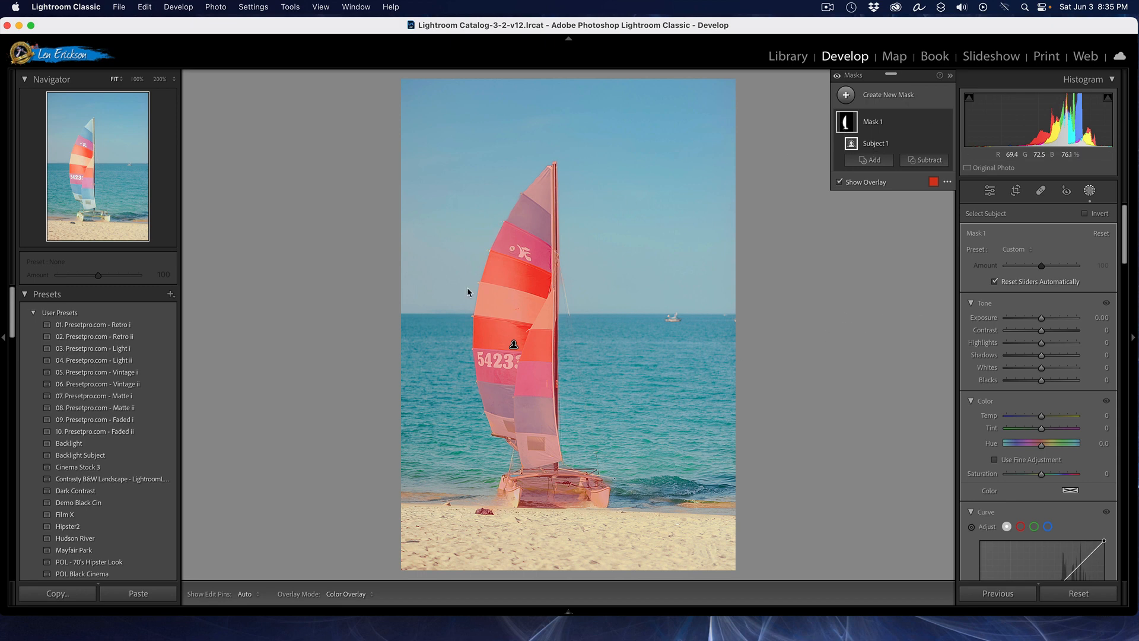
pyautogui.click(839, 182)
pyautogui.click(839, 182)
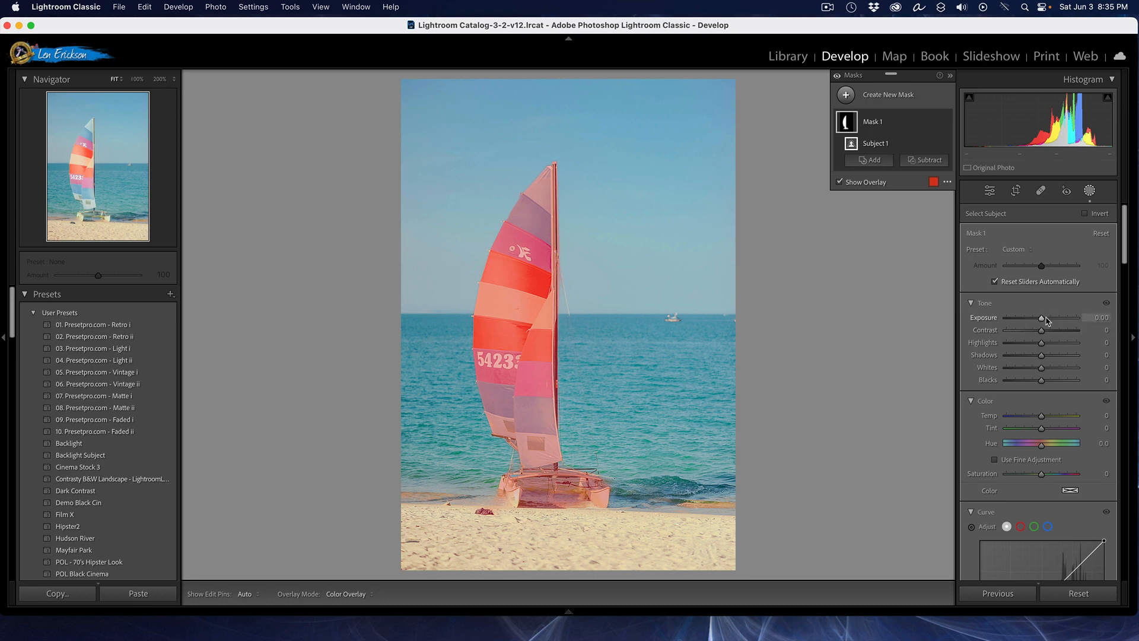
# - Set the subject mask's Exposure to 0.36, Contrast to 7 and Saturation to 46
pyautogui.moveTo(1044, 322); pyautogui.dragTo(1047, 320)
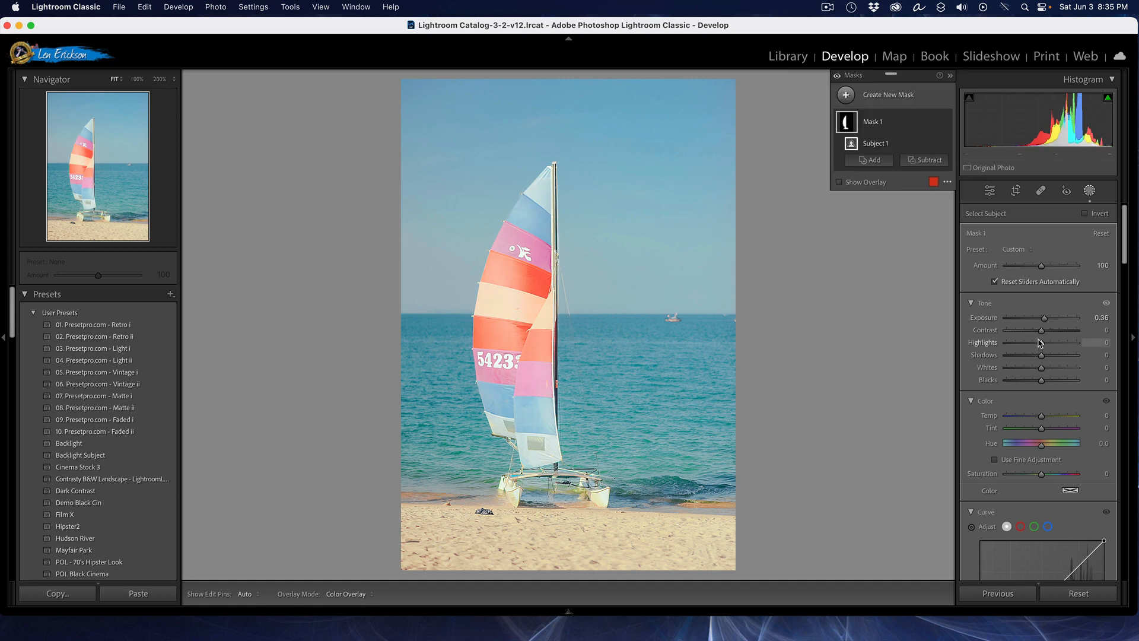
pyautogui.moveTo(1043, 334); pyautogui.dragTo(1044, 333)
pyautogui.scroll(-2, 1043, 412)
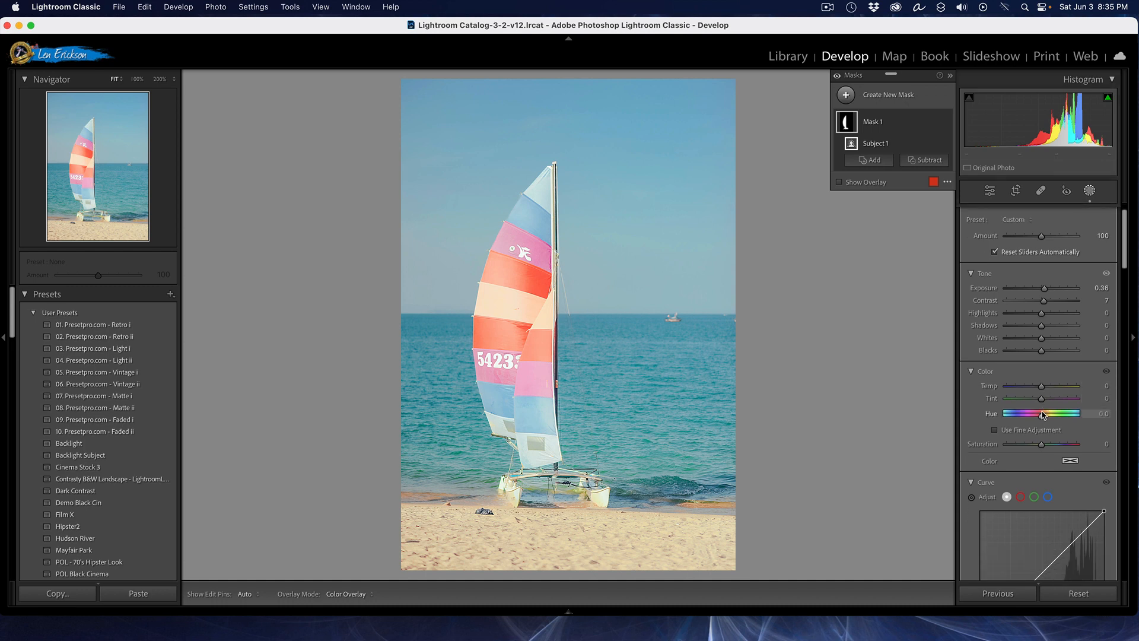
pyautogui.moveTo(1041, 438); pyautogui.dragTo(1059, 437)
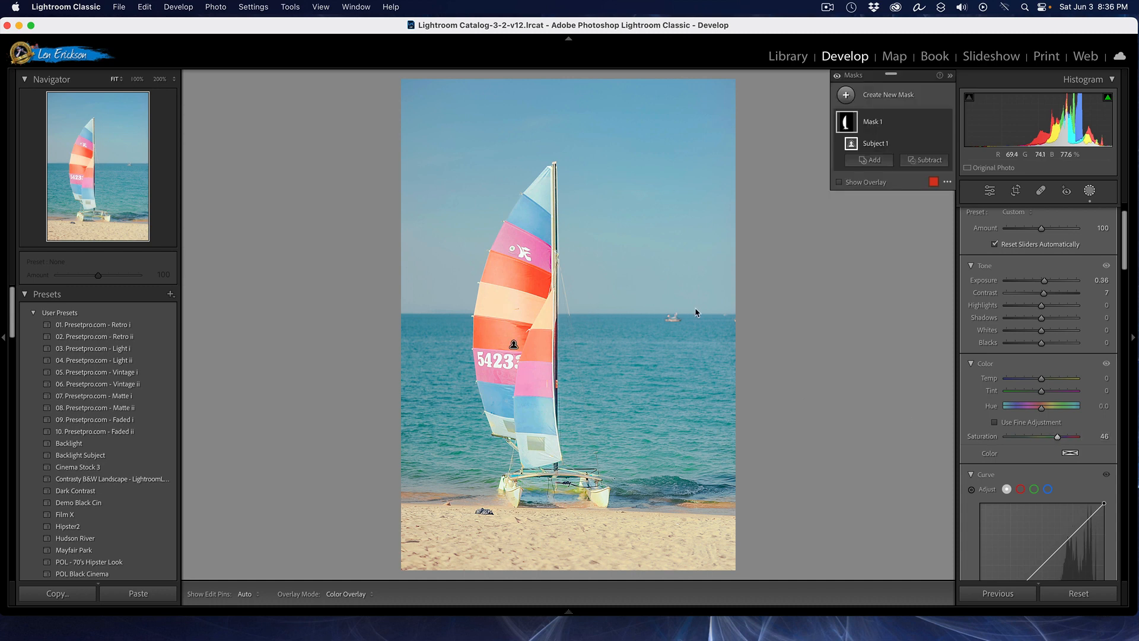
# - Shape the subject mask's tone curve into a gentle S with one shadow point and one raised highlight point
pyautogui.scroll(-3, 1072, 422)
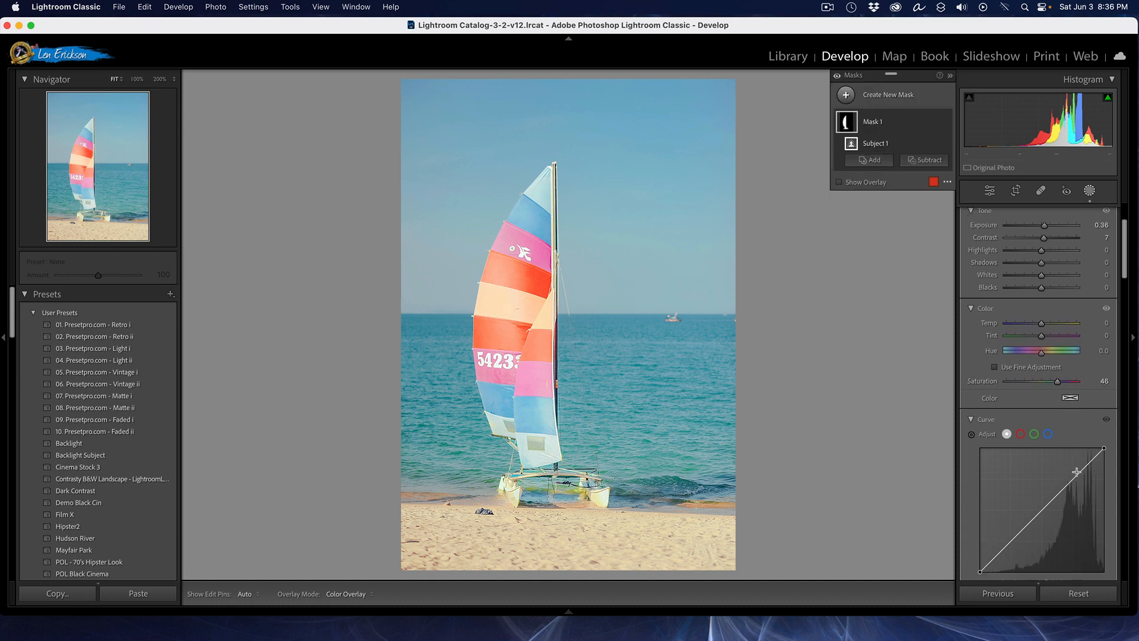
pyautogui.click(1073, 480)
pyautogui.moveTo(1015, 540); pyautogui.dragTo(1015, 539)
pyautogui.moveTo(1071, 481); pyautogui.dragTo(1068, 480)
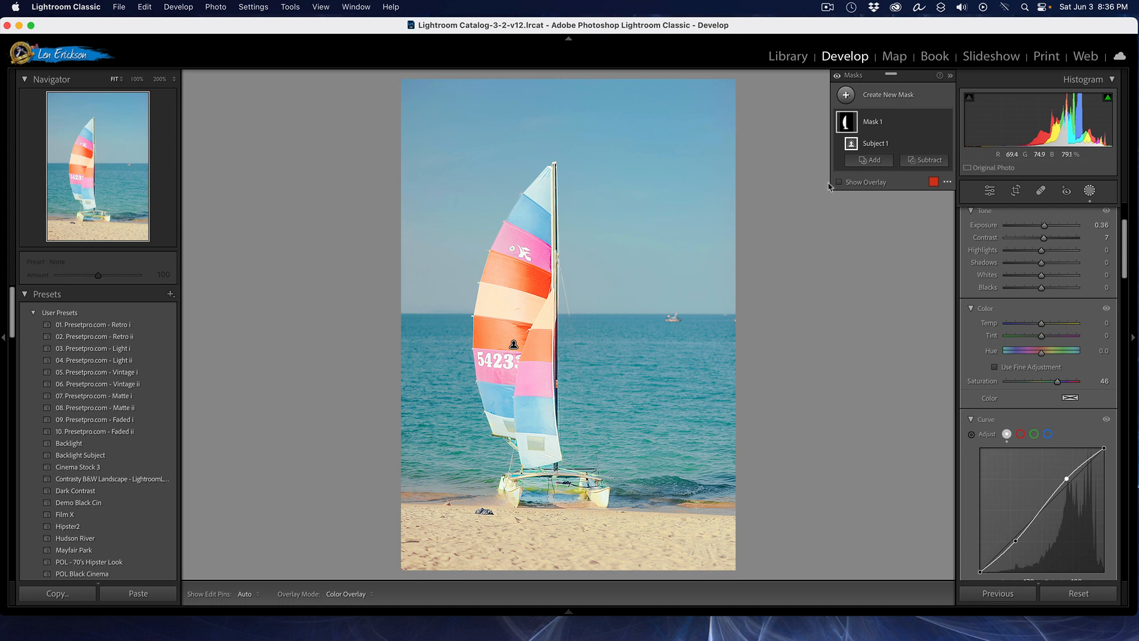
# - Toggle the visibility of Mask 1 repeatedly to compare the sailboat with and without the adjustments
pyautogui.moveTo(947, 126)
pyautogui.click(946, 124)
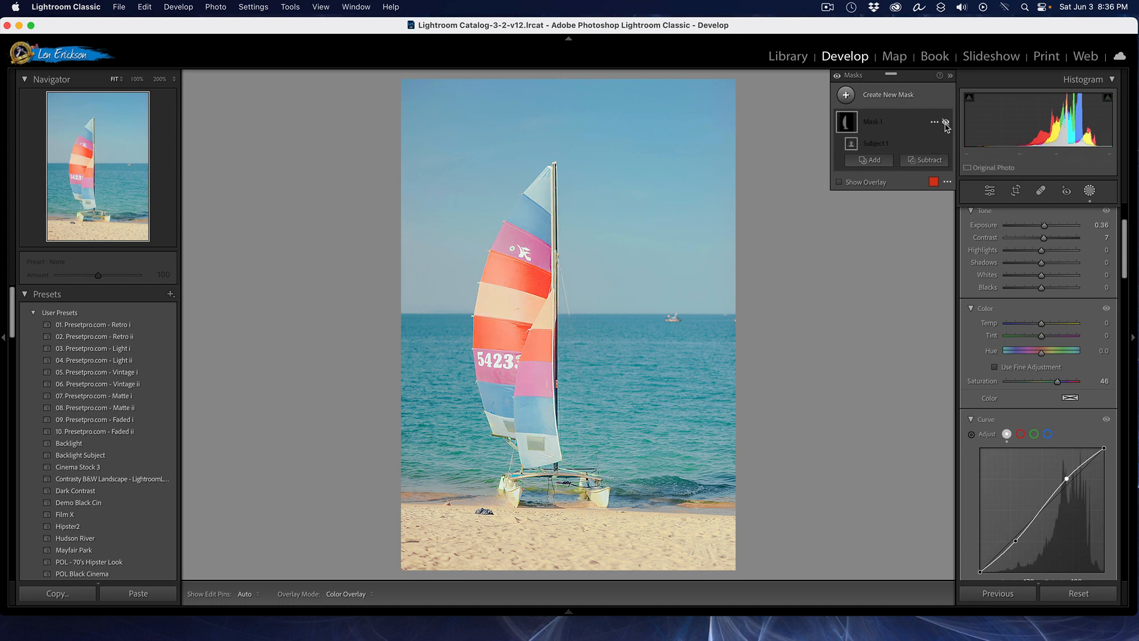
pyautogui.click(945, 124)
pyautogui.click(945, 124)
pyautogui.click(946, 124)
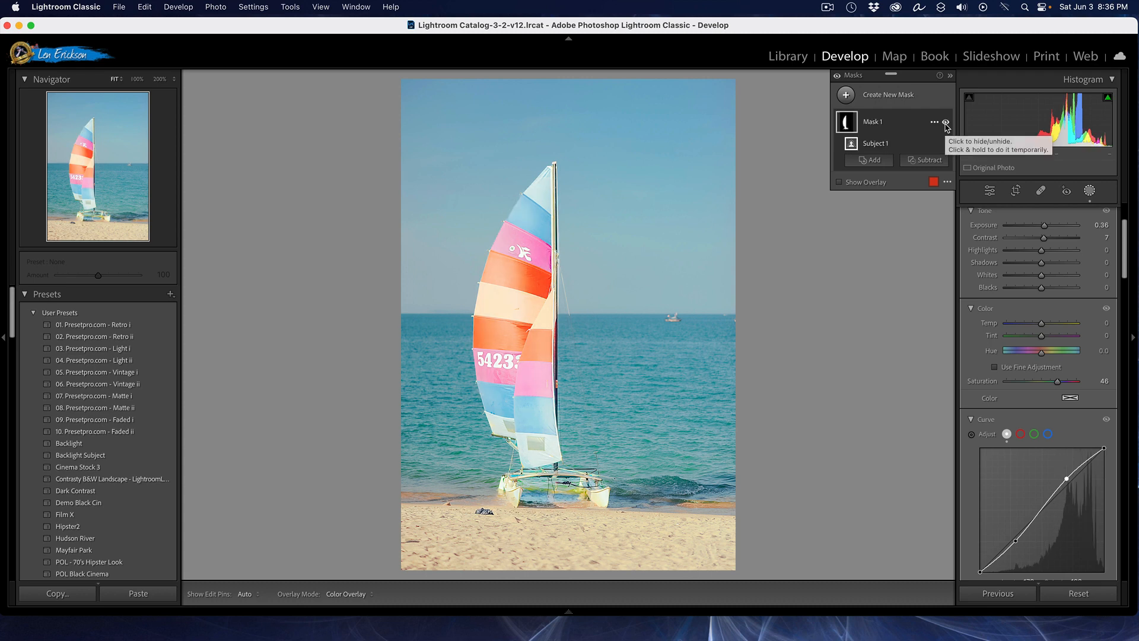
pyautogui.click(946, 124)
pyautogui.click(946, 124)
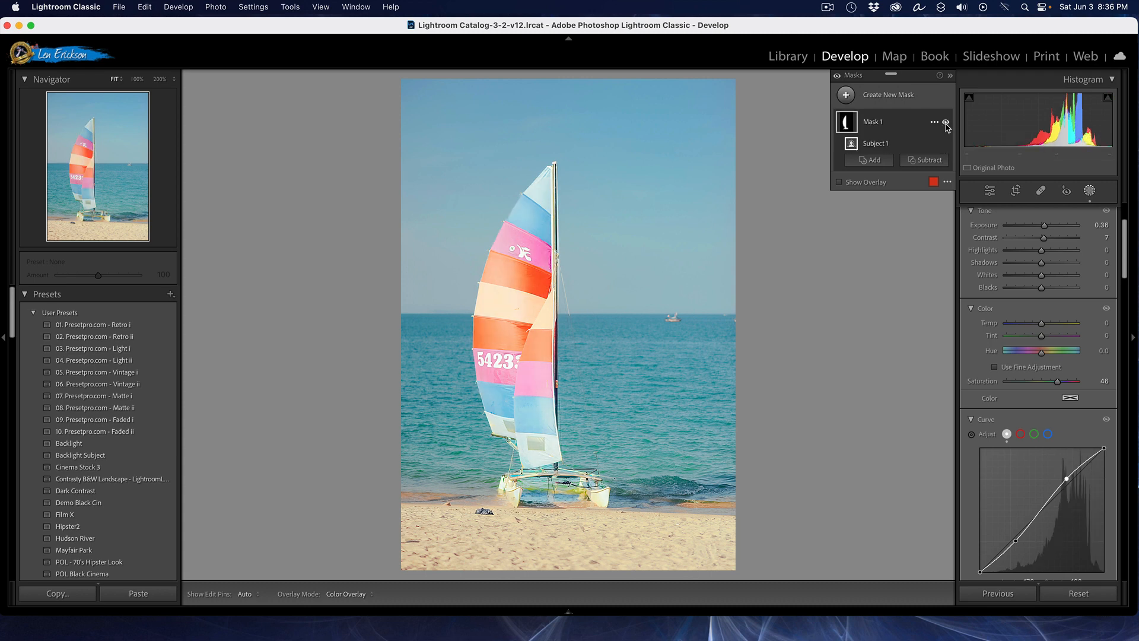
pyautogui.click(946, 124)
pyautogui.click(946, 124)
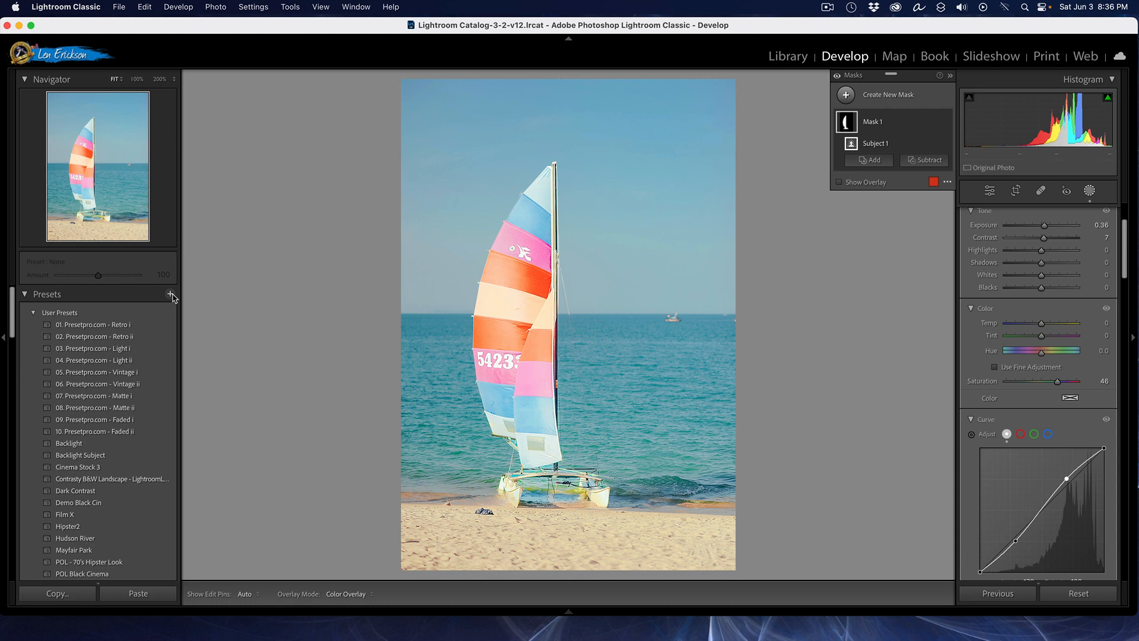
# - Create a develop preset named "Subjective Sunject POP" in the User Presets group, including the Masking settings with Mask 1
pyautogui.click(172, 294)
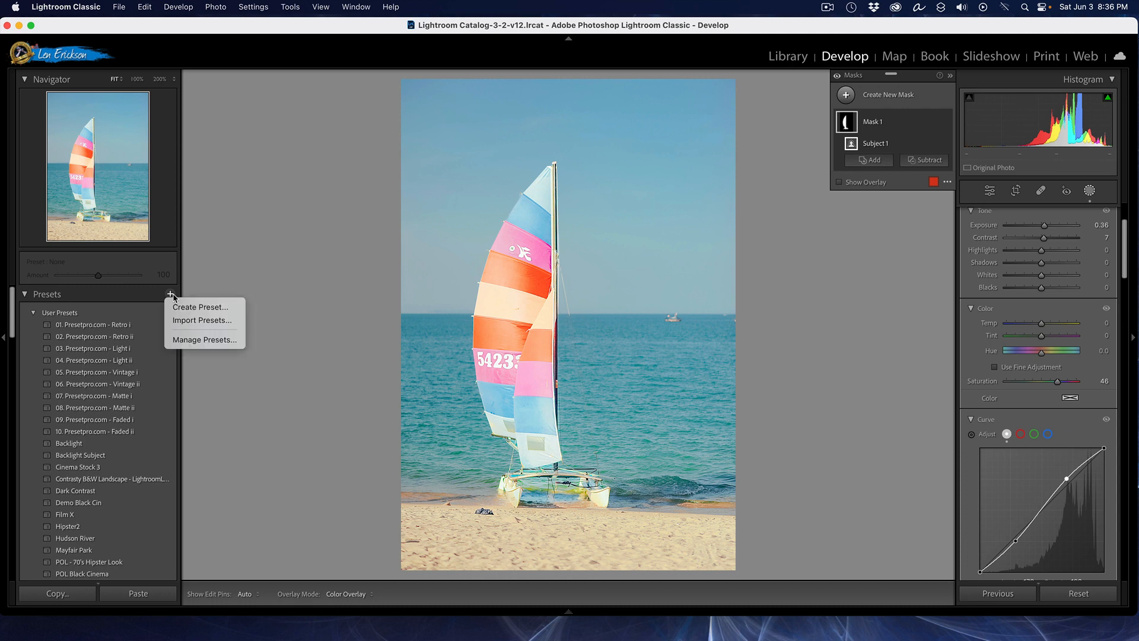
pyautogui.click(218, 311)
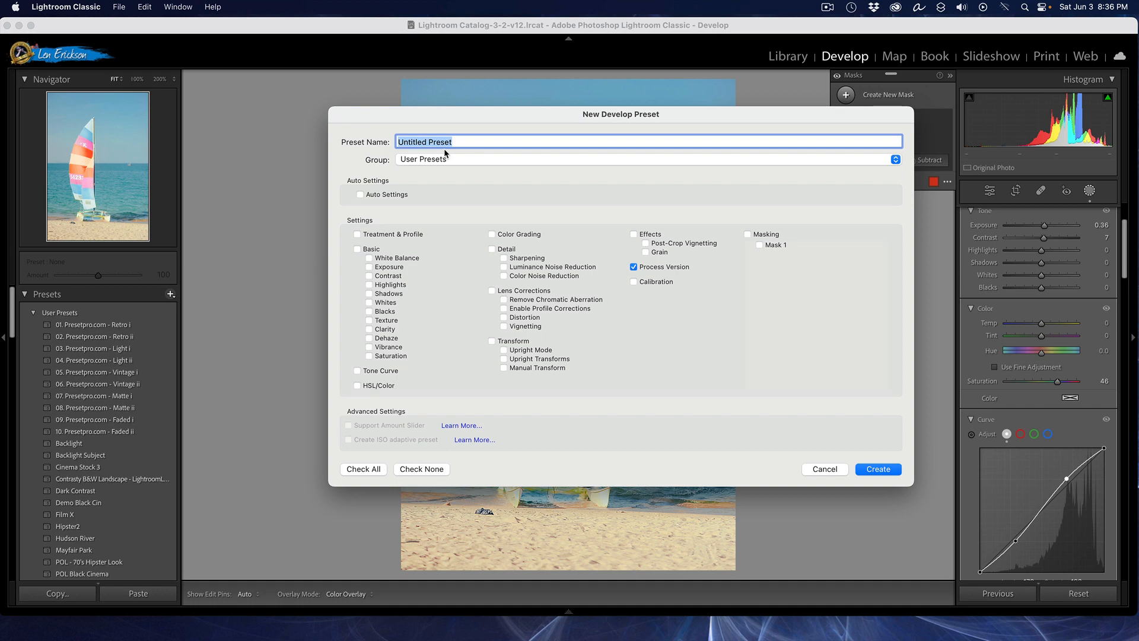
pyautogui.write('Subje')
pyautogui.write('tive')
pyautogui.press('BackSpace')
pyautogui.press('BackSpace')
pyautogui.press('BackSpace')
pyautogui.press('BackSpace')
pyautogui.write('ctive Sunject POP')
pyautogui.click(747, 234)
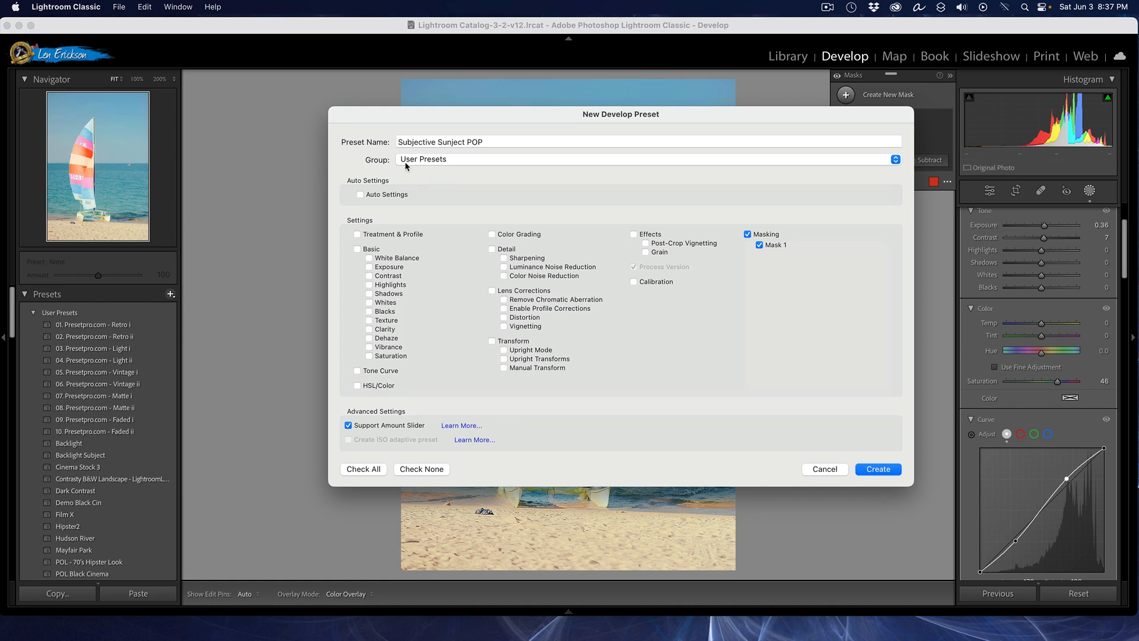
pyautogui.click(876, 471)
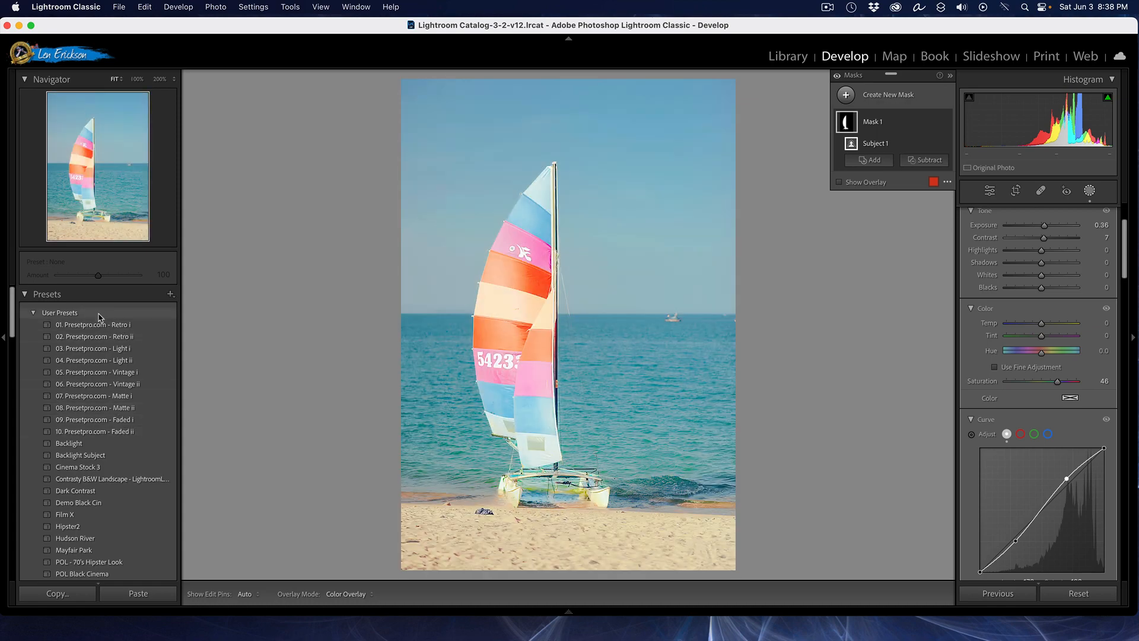
# - Test the Subjective Sunject POP preset on the catamaran photo, reset all edits and apply the preset again
pyautogui.scroll(-2, 119, 368)
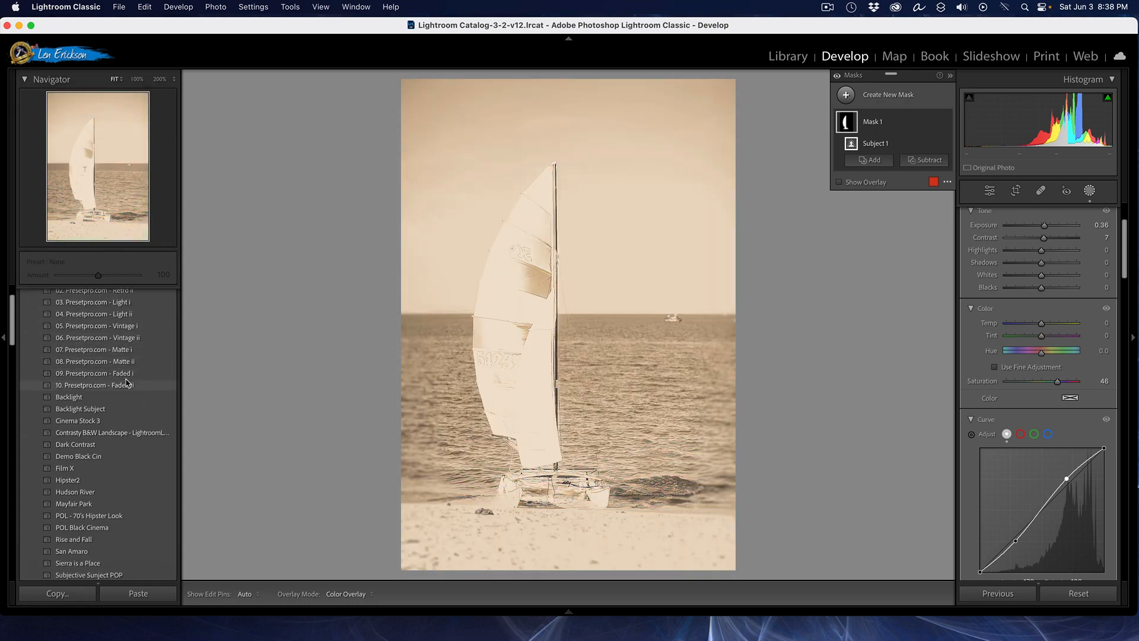
pyautogui.scroll(-3, 113, 505)
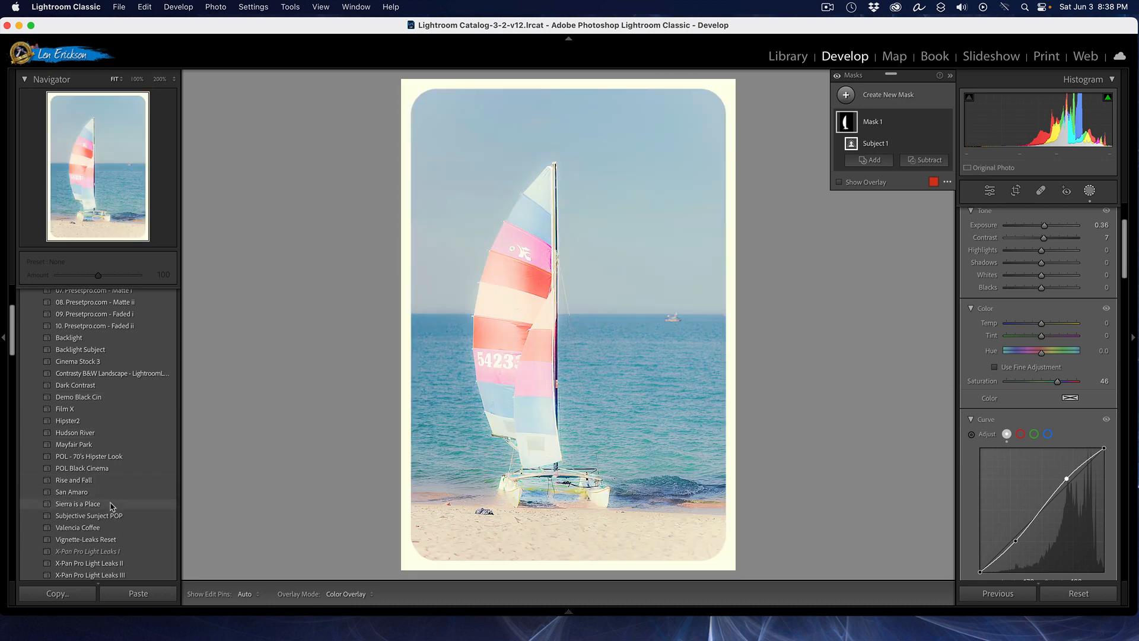
pyautogui.click(113, 516)
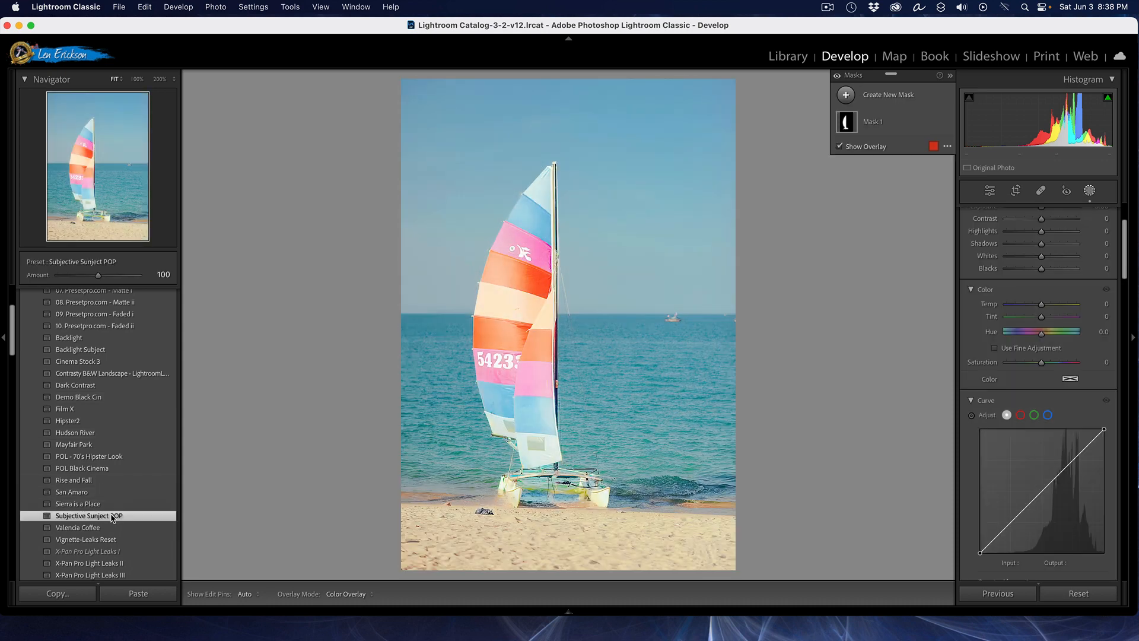
pyautogui.click(1102, 594)
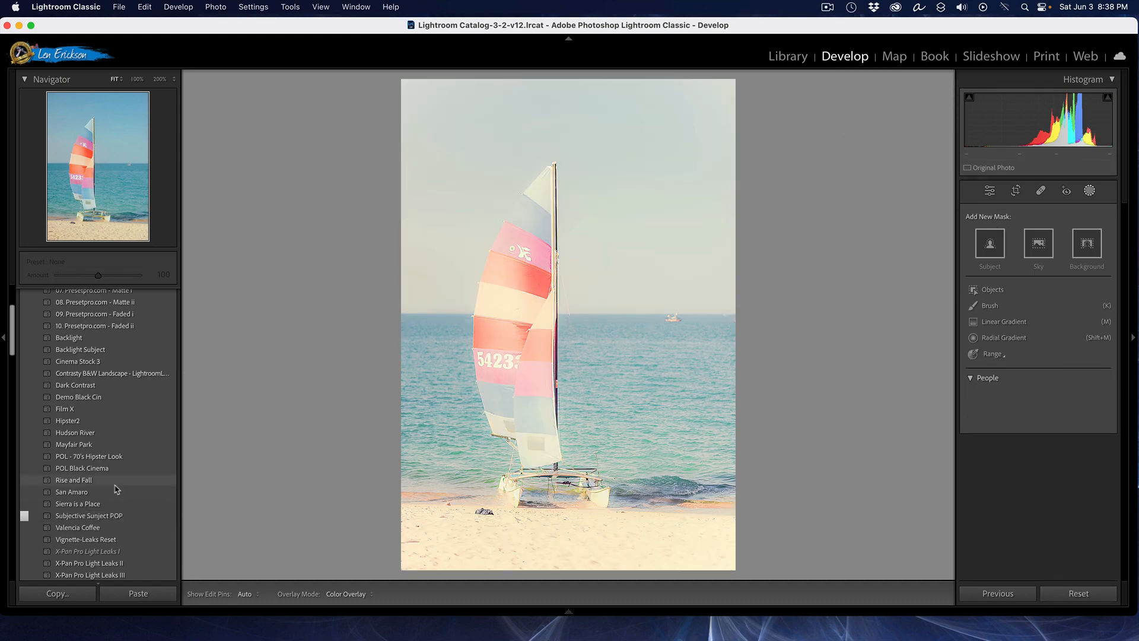
pyautogui.click(78, 517)
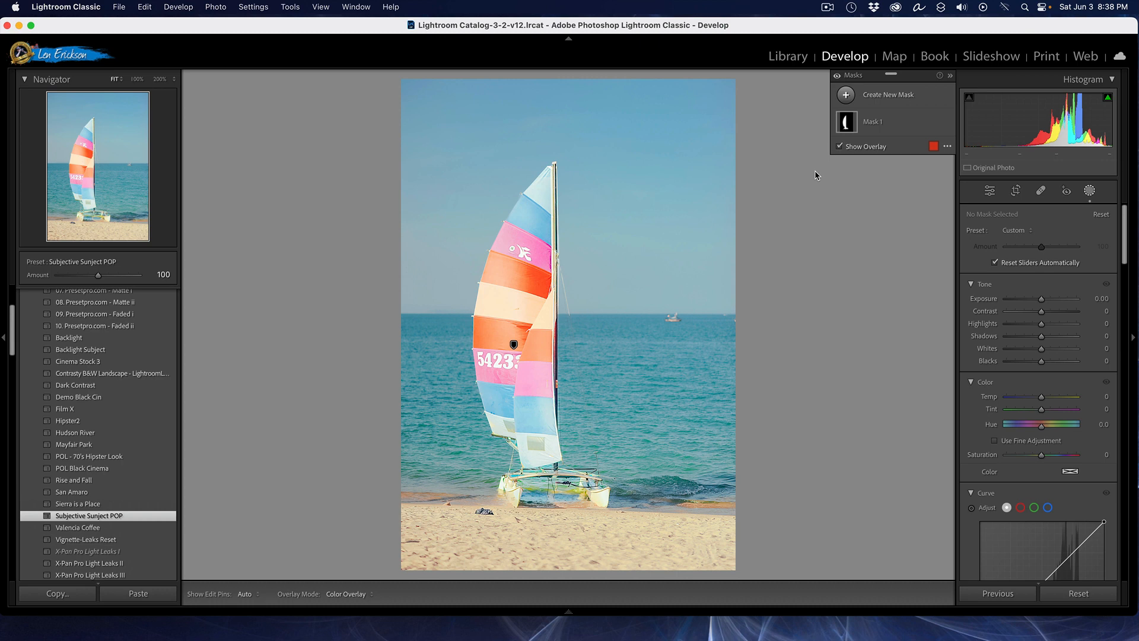
# - Open the photo of the couple on the white sailboat for developing and apply the Subjective Sunject POP preset
pyautogui.click(788, 56)
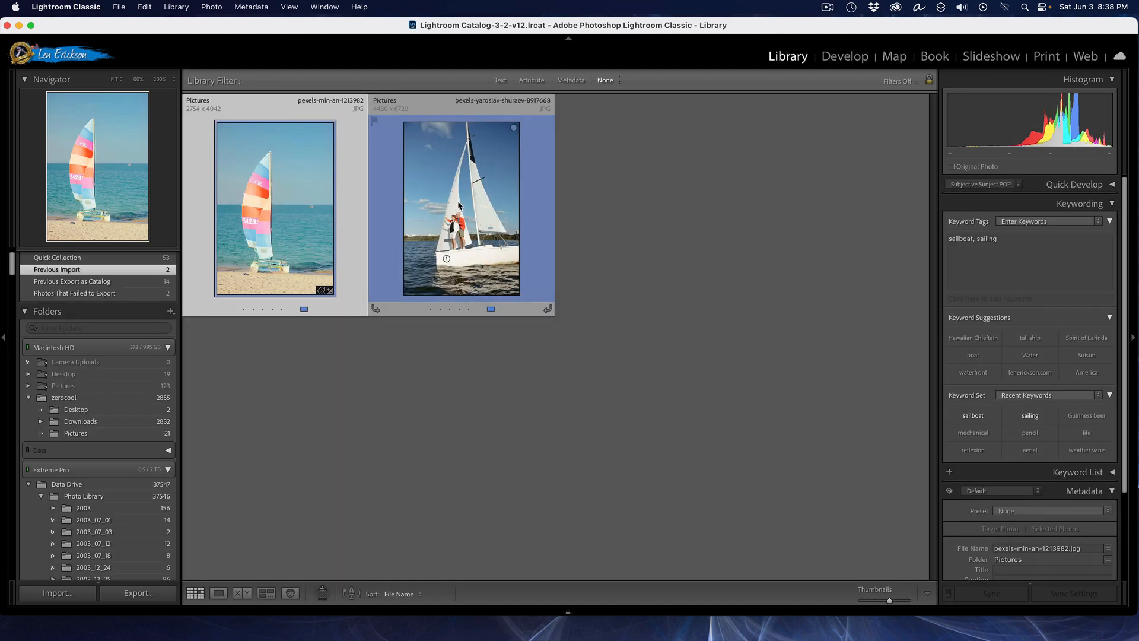
pyautogui.click(458, 206)
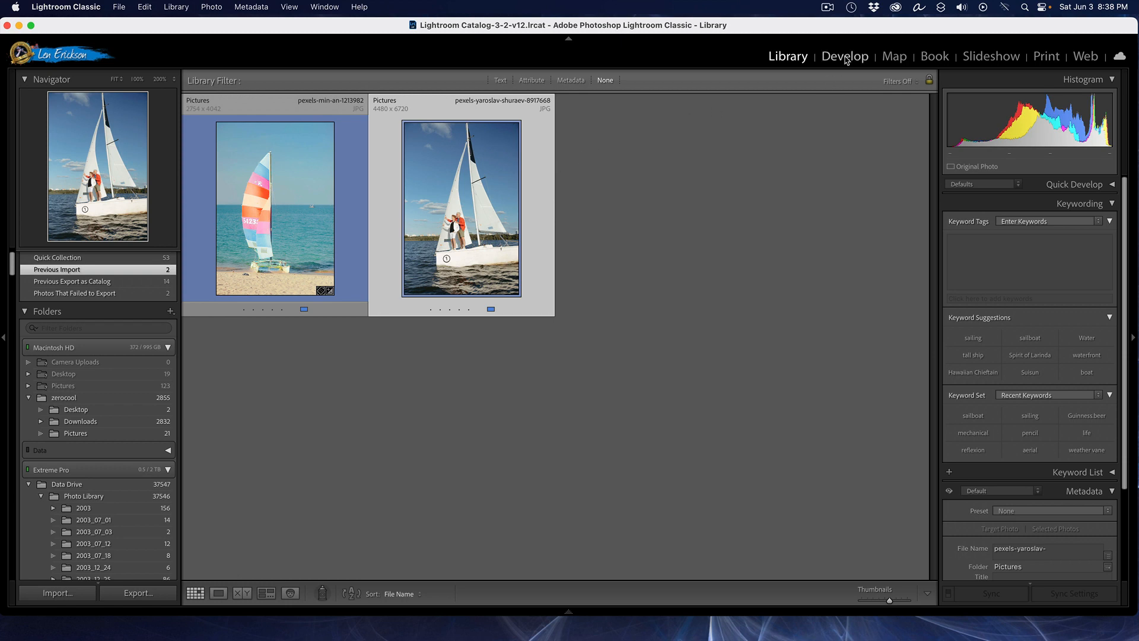
pyautogui.click(846, 57)
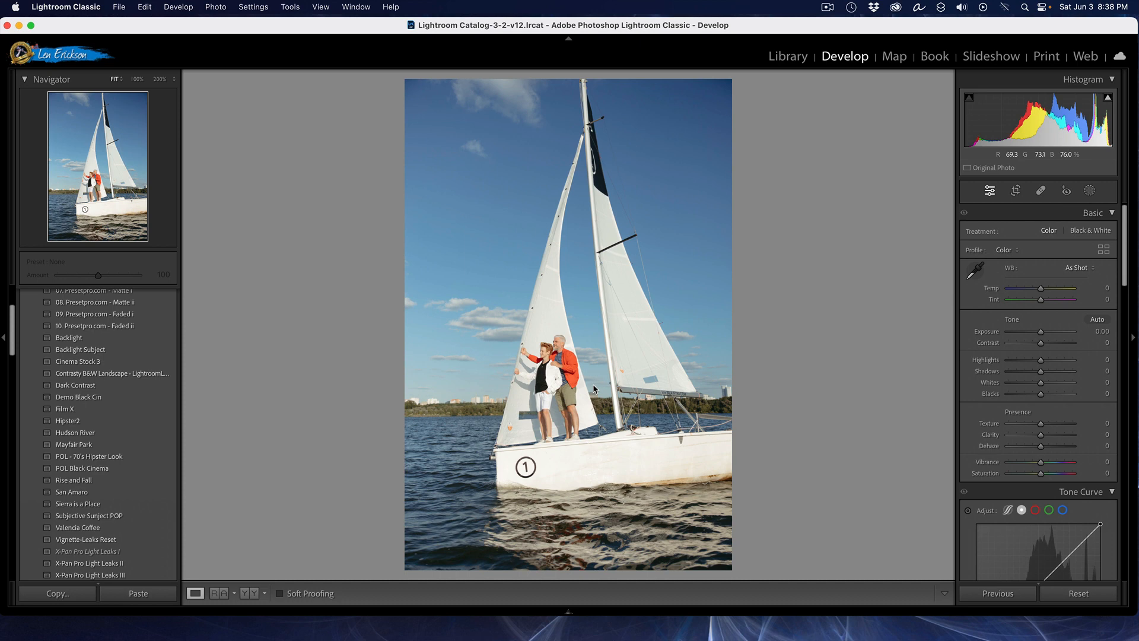
pyautogui.click(1091, 190)
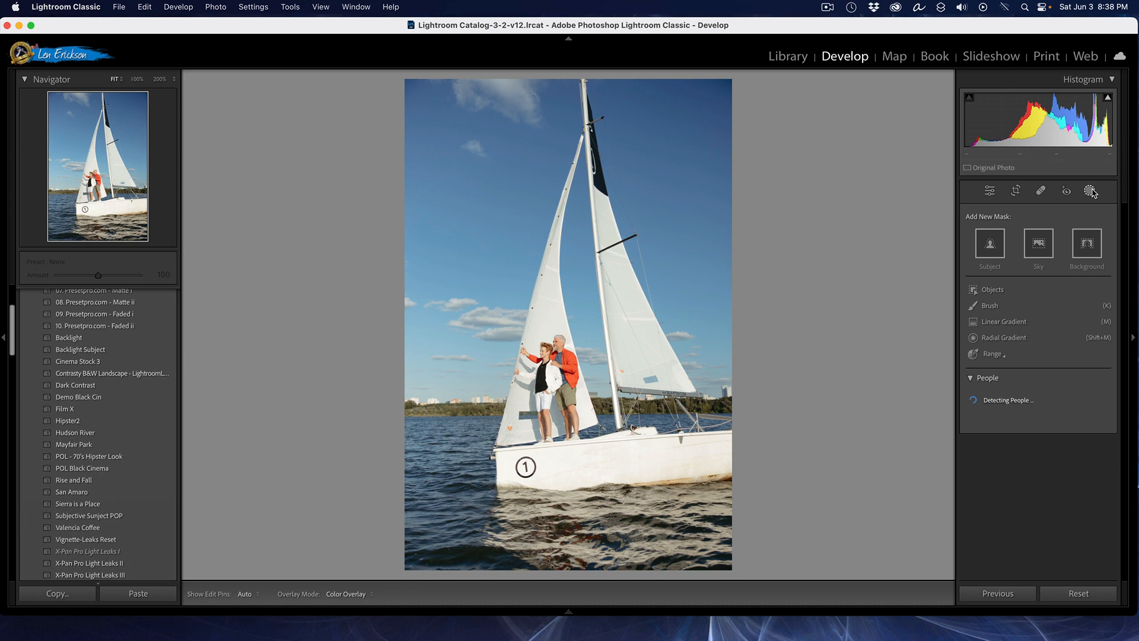
pyautogui.click(1091, 191)
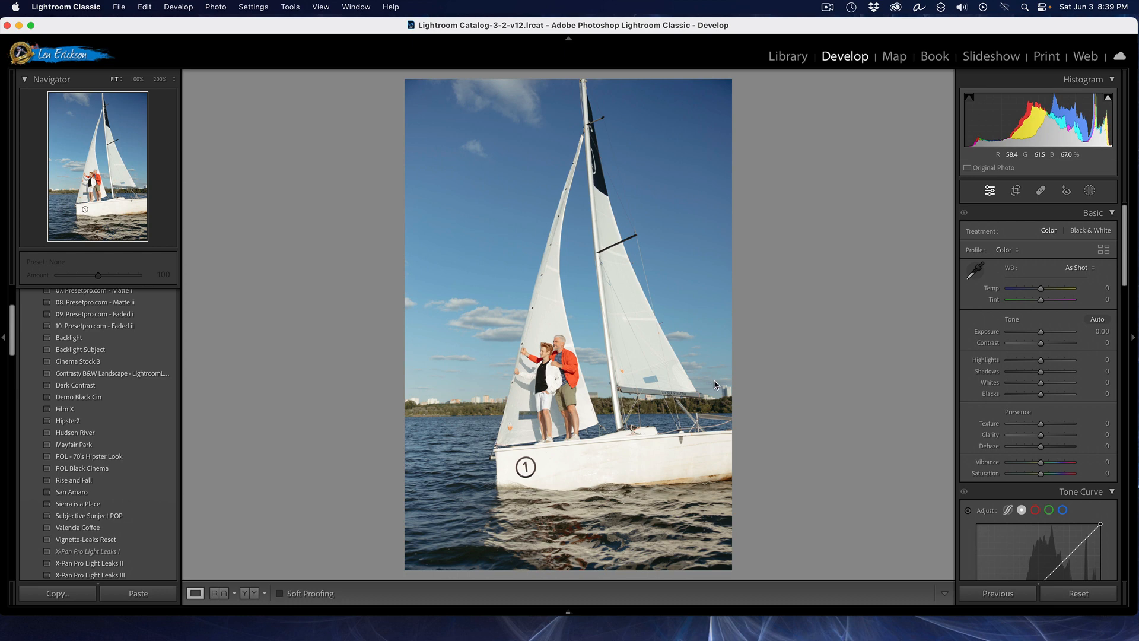
pyautogui.click(108, 517)
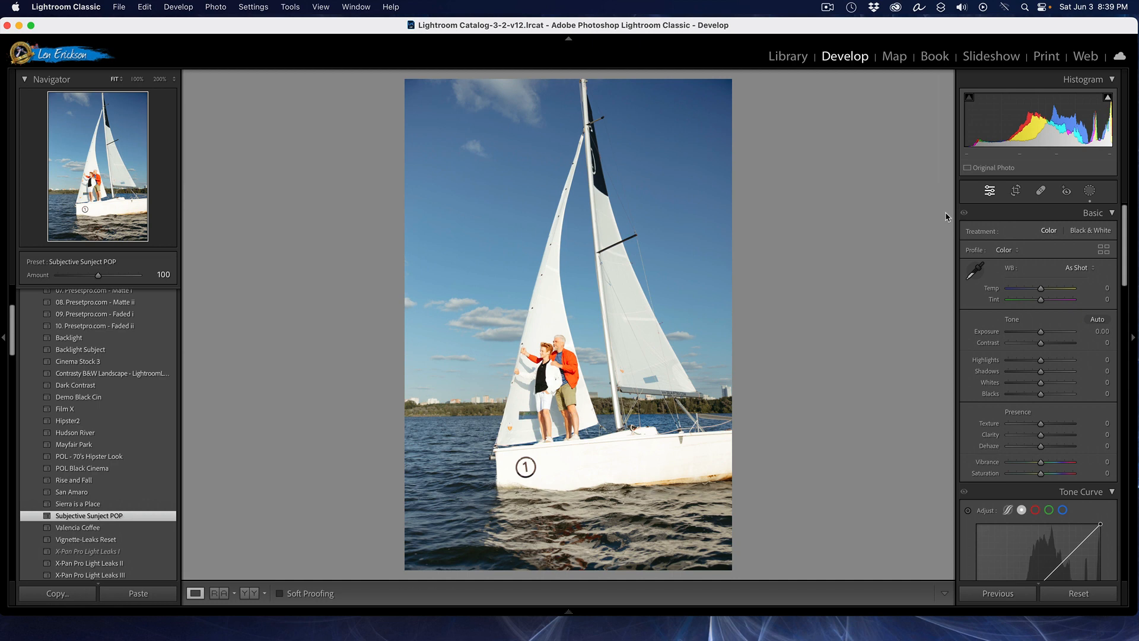
# - Compare the before and after versions of the white sailboat photo
pyautogui.press('\\')
pyautogui.press('\\')
pyautogui.press('\\')
pyautogui.press('\\')
pyautogui.press('\\')
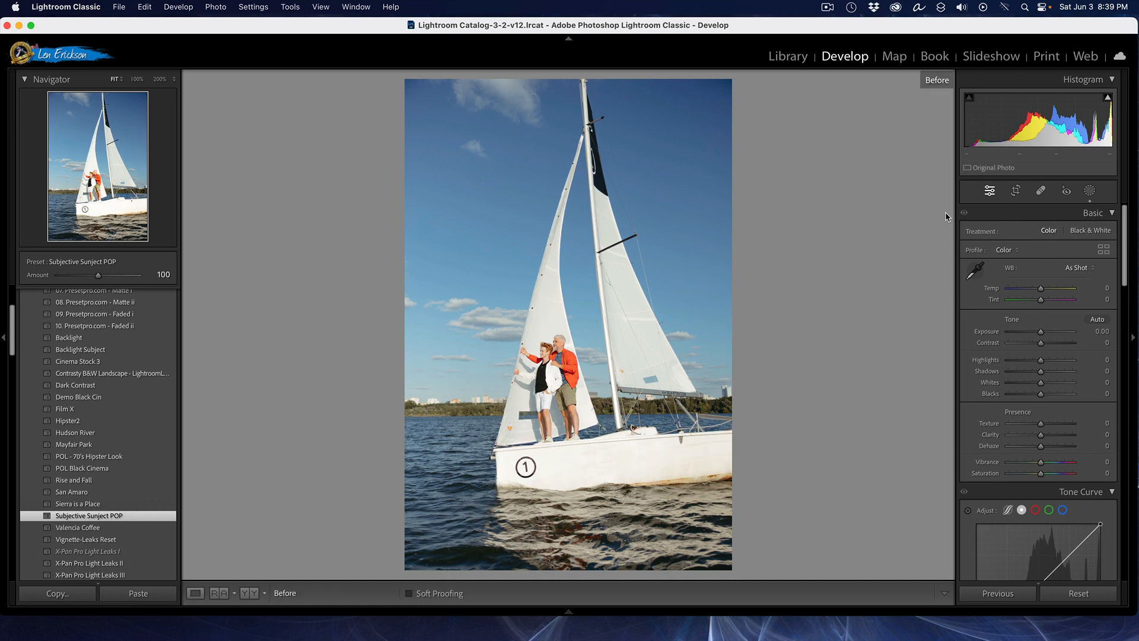
pyautogui.press('\\')
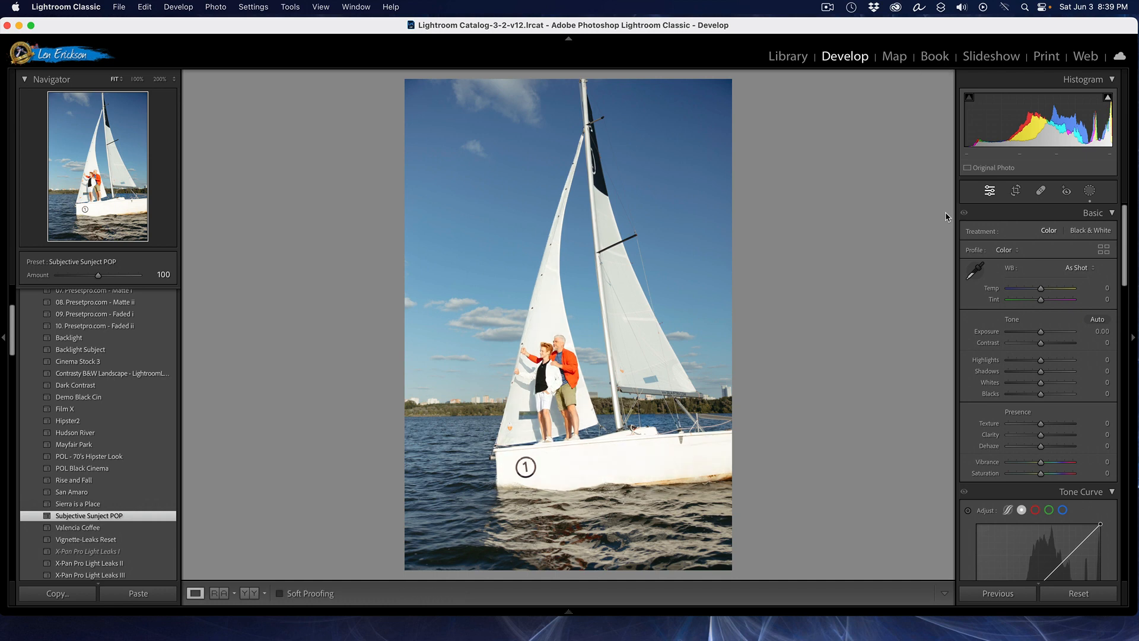
# - Show the masks on the white sailboat photo and reduce the applied preset's Amount to 42
pyautogui.click(1091, 191)
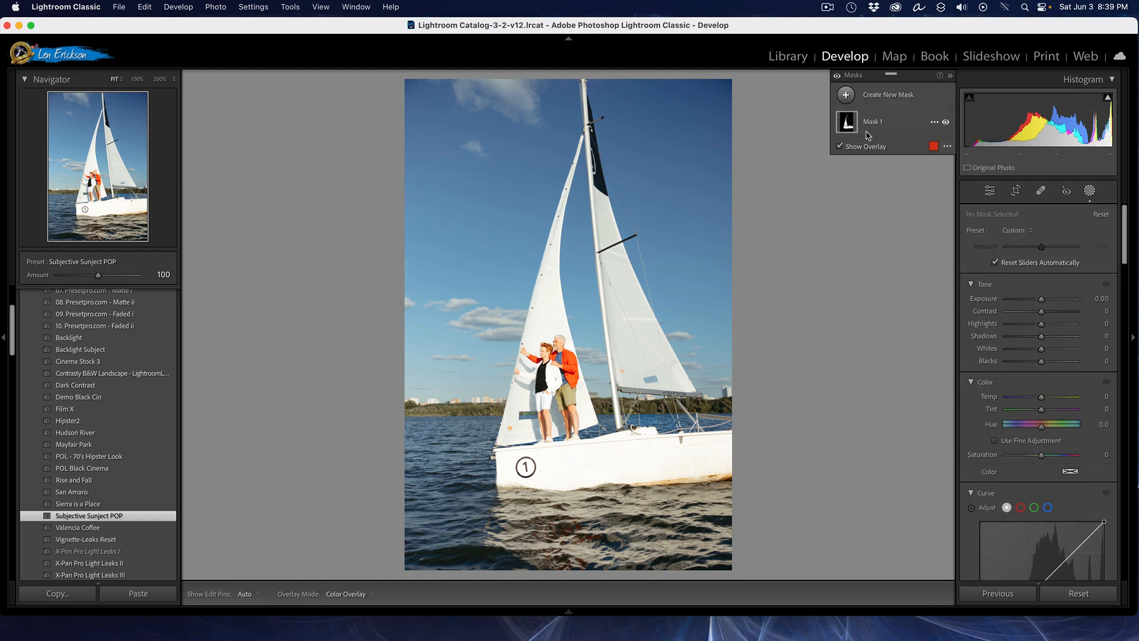
pyautogui.moveTo(857, 133)
pyautogui.scroll(1, 140, 321)
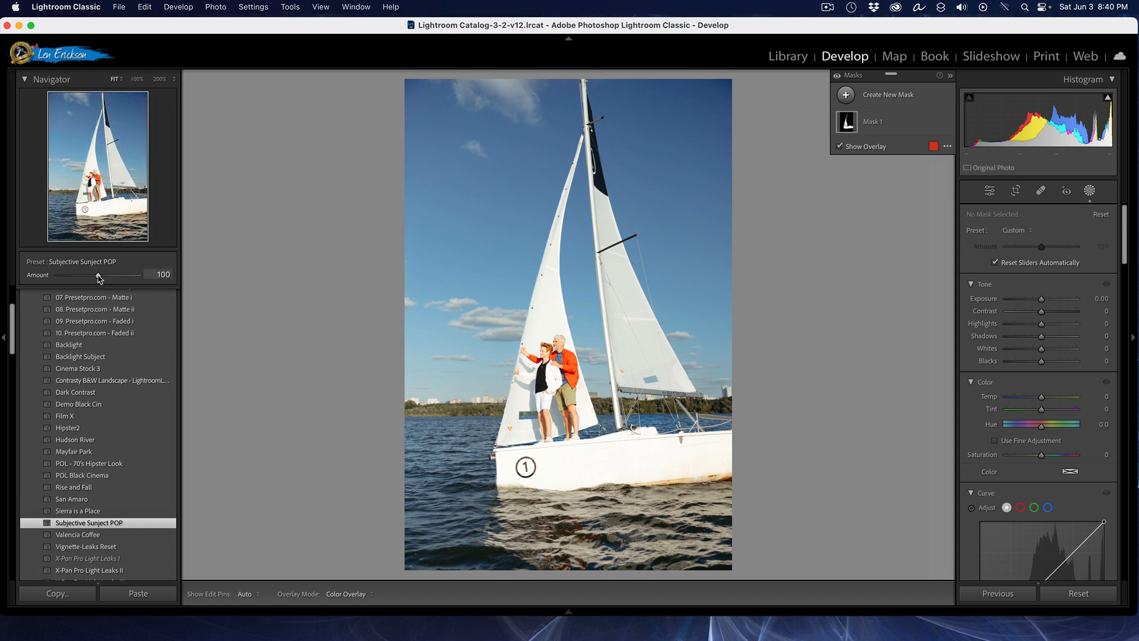
pyautogui.moveTo(99, 275)
pyautogui.mouseDown()
pyautogui.moveTo(224, 285)
pyautogui.moveTo(145, 292)
pyautogui.moveTo(221, 298)
pyautogui.moveTo(94, 293)
pyautogui.mouseUp()
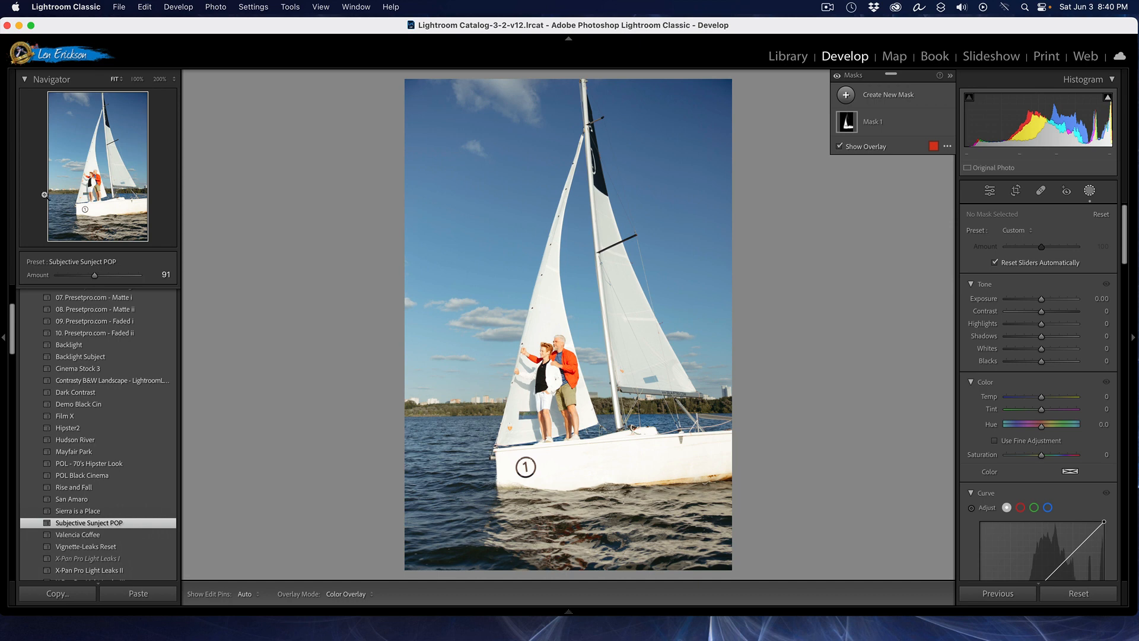
pyautogui.moveTo(94, 276); pyautogui.dragTo(75, 276)
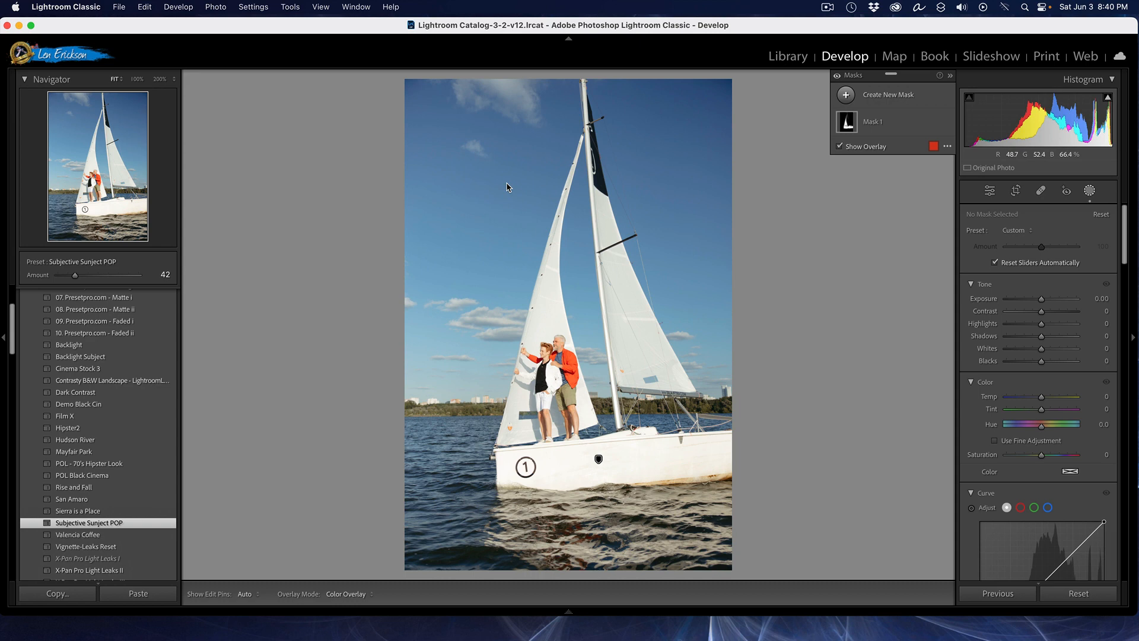
pyautogui.click(827, 7)
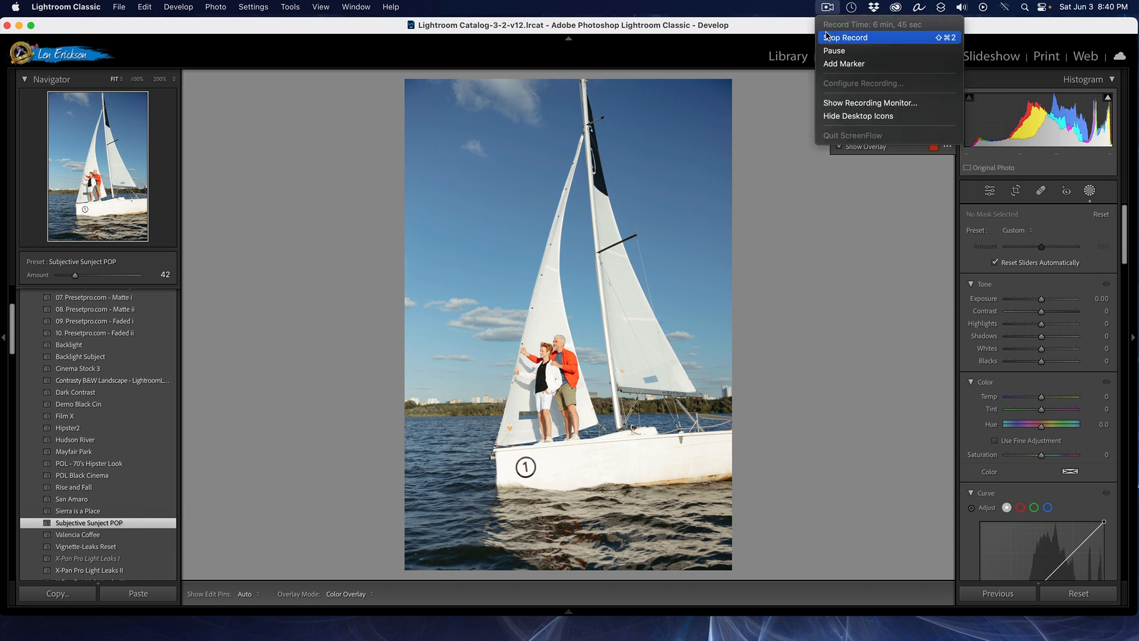
pyautogui.click(826, 38)
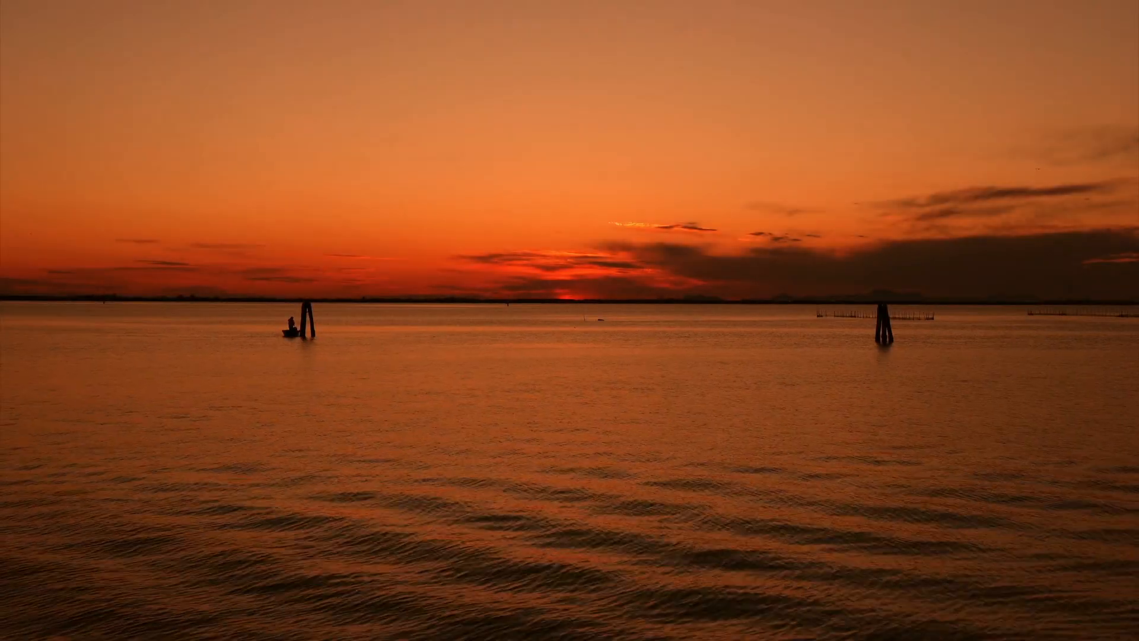